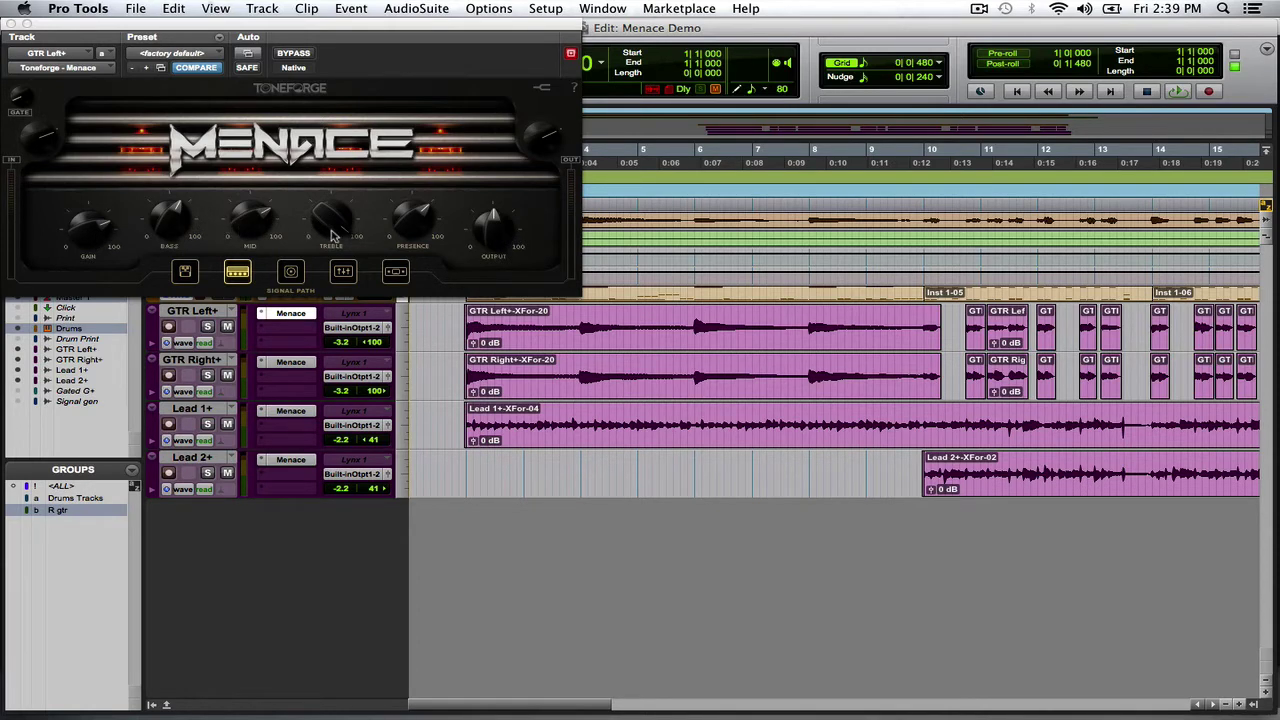
Show the Menace overdrive pedal stage, toggle the Overdrive off and back on, then view the cabinet and mic stage.
{"action": "left_click", "coordinate": [188, 272]}
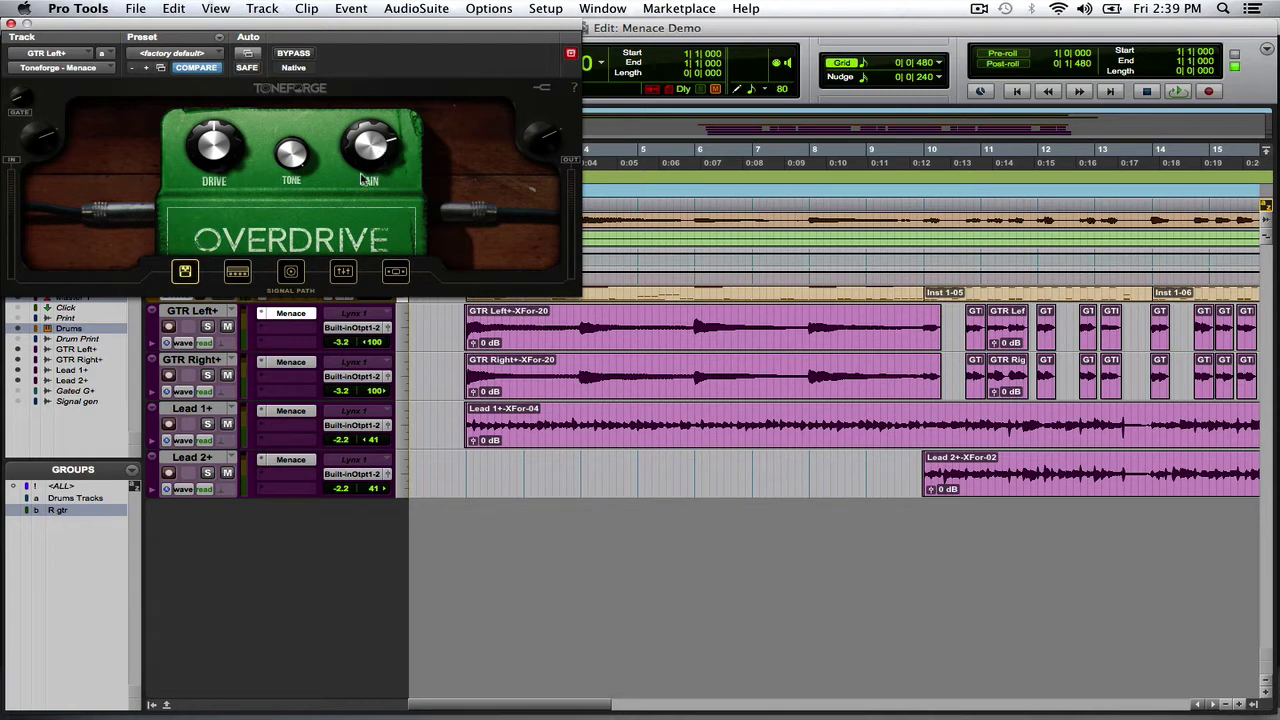
{"action": "left_click", "coordinate": [248, 272]}
{"action": "left_click", "coordinate": [189, 269]}
{"action": "left_click", "coordinate": [192, 276]}
{"action": "left_click", "coordinate": [192, 276]}
{"action": "left_click", "coordinate": [291, 273]}
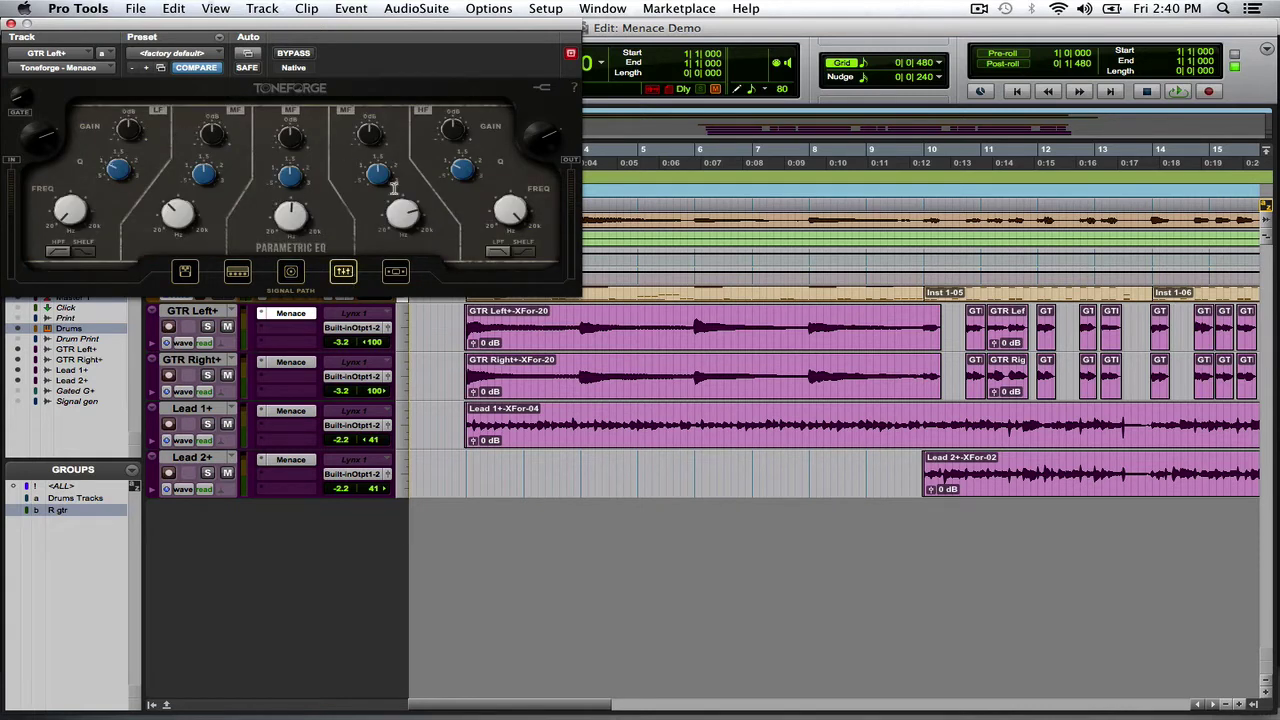
Check the Menace Limiter stage, then the EQ, ending on the cabinet and mic stage.
{"action": "left_click", "coordinate": [395, 274]}
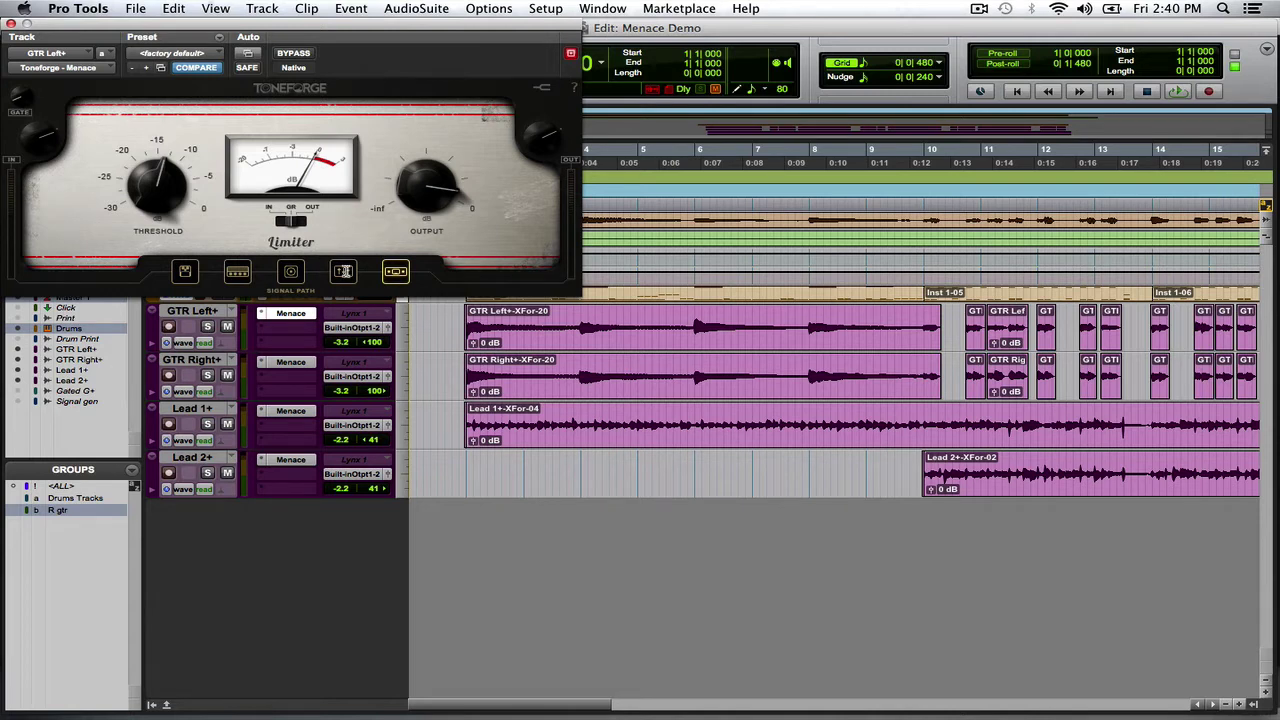
{"action": "left_click", "coordinate": [343, 271]}
{"action": "left_click", "coordinate": [290, 270]}
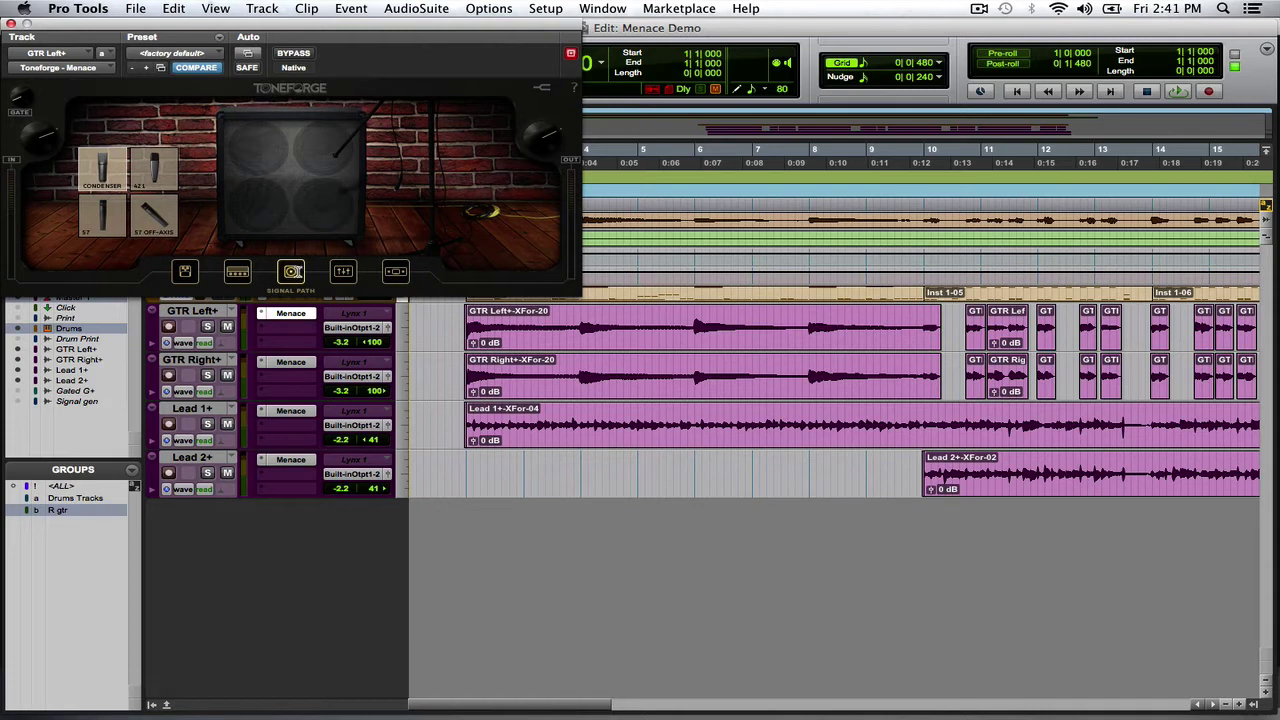
Step from the cabinet stage through the Parametric EQ and Limiter back to the Menace amp stage.
{"action": "left_click", "coordinate": [290, 274]}
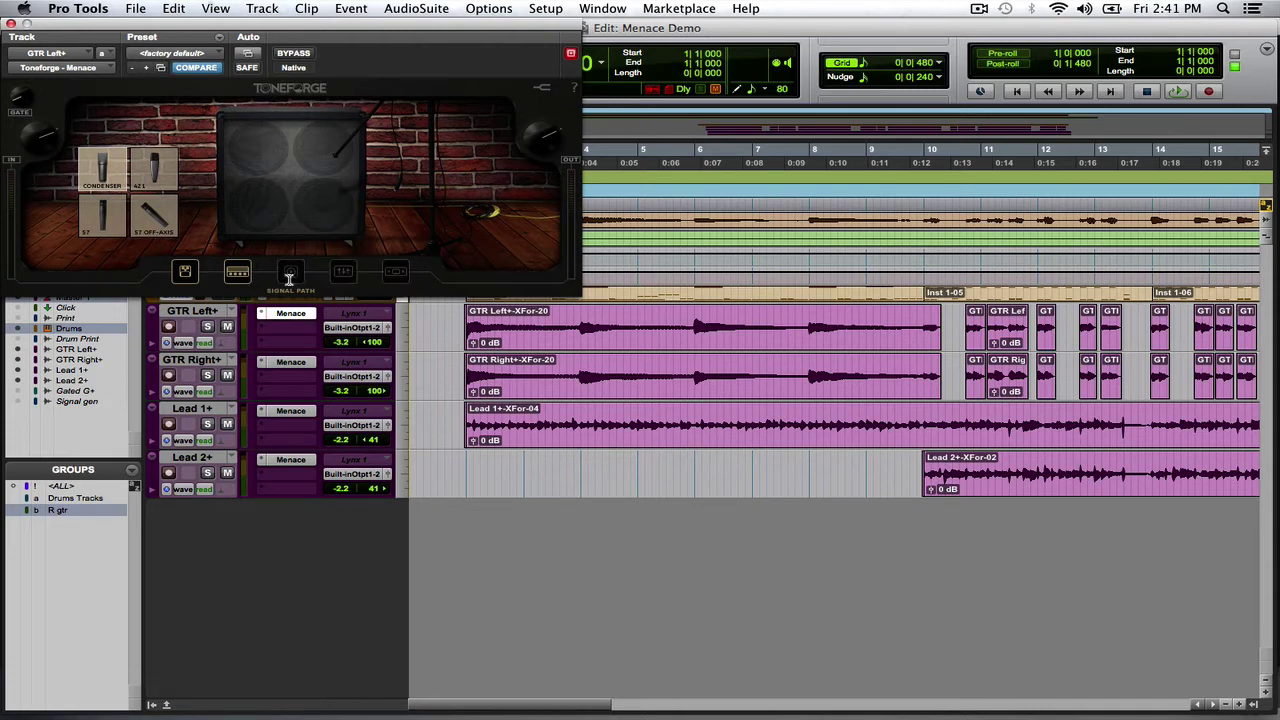
{"action": "left_click", "coordinate": [346, 275]}
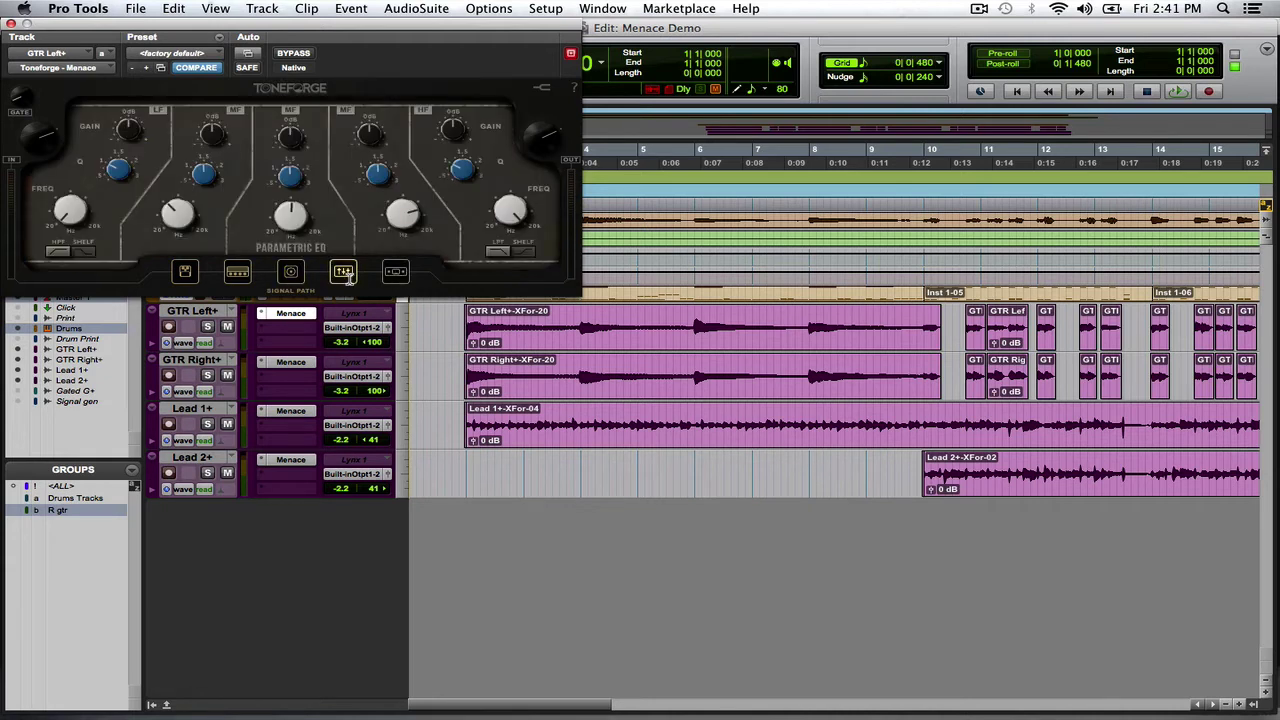
{"action": "left_click", "coordinate": [394, 274]}
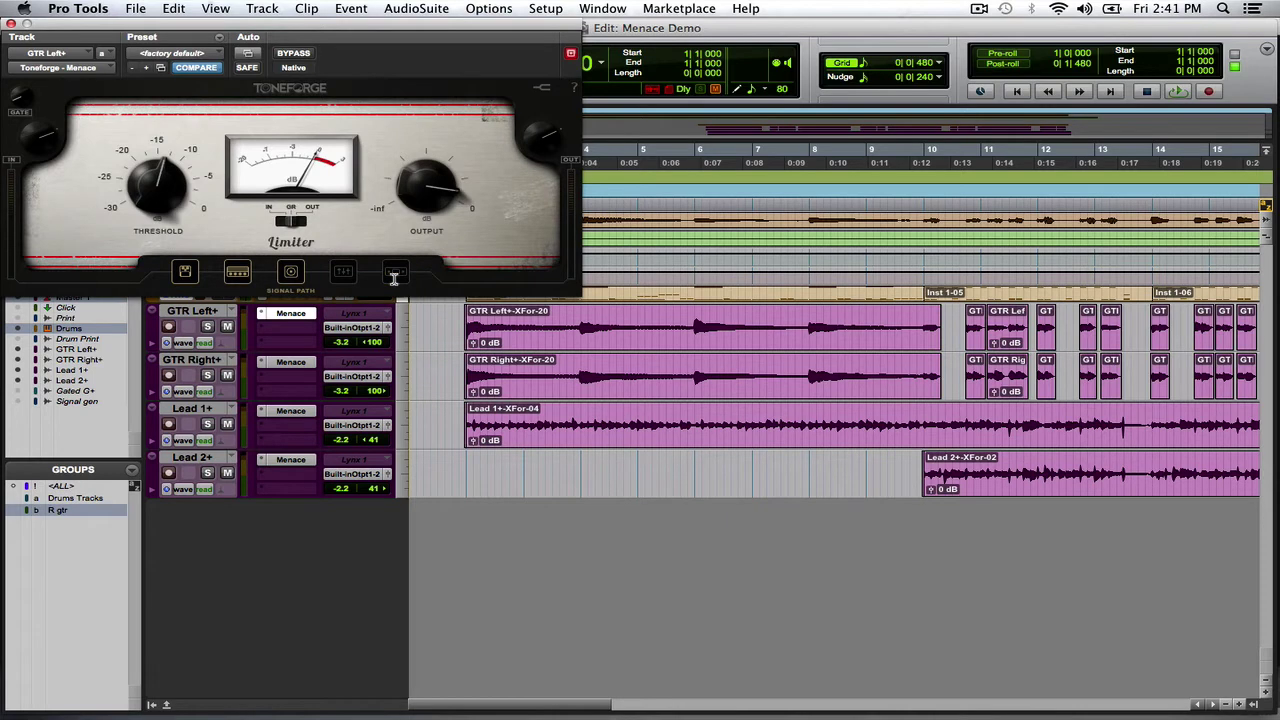
{"action": "left_click", "coordinate": [347, 275]}
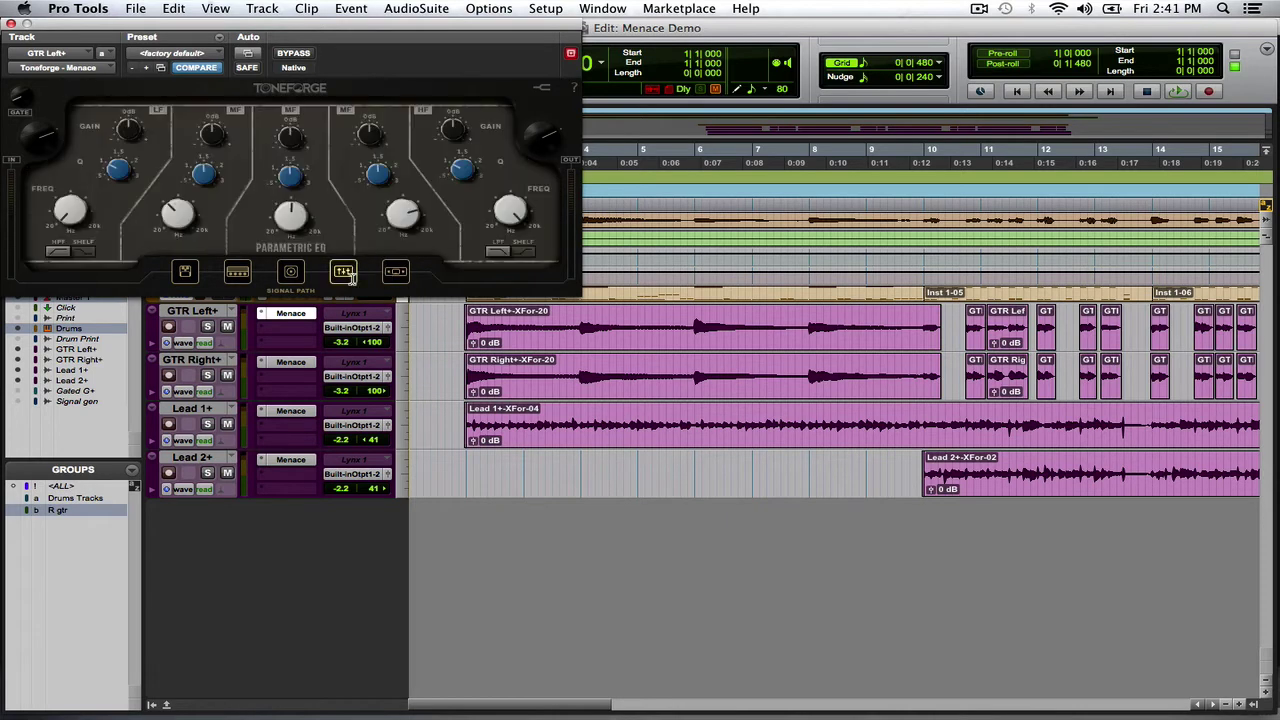
{"action": "left_click", "coordinate": [240, 274]}
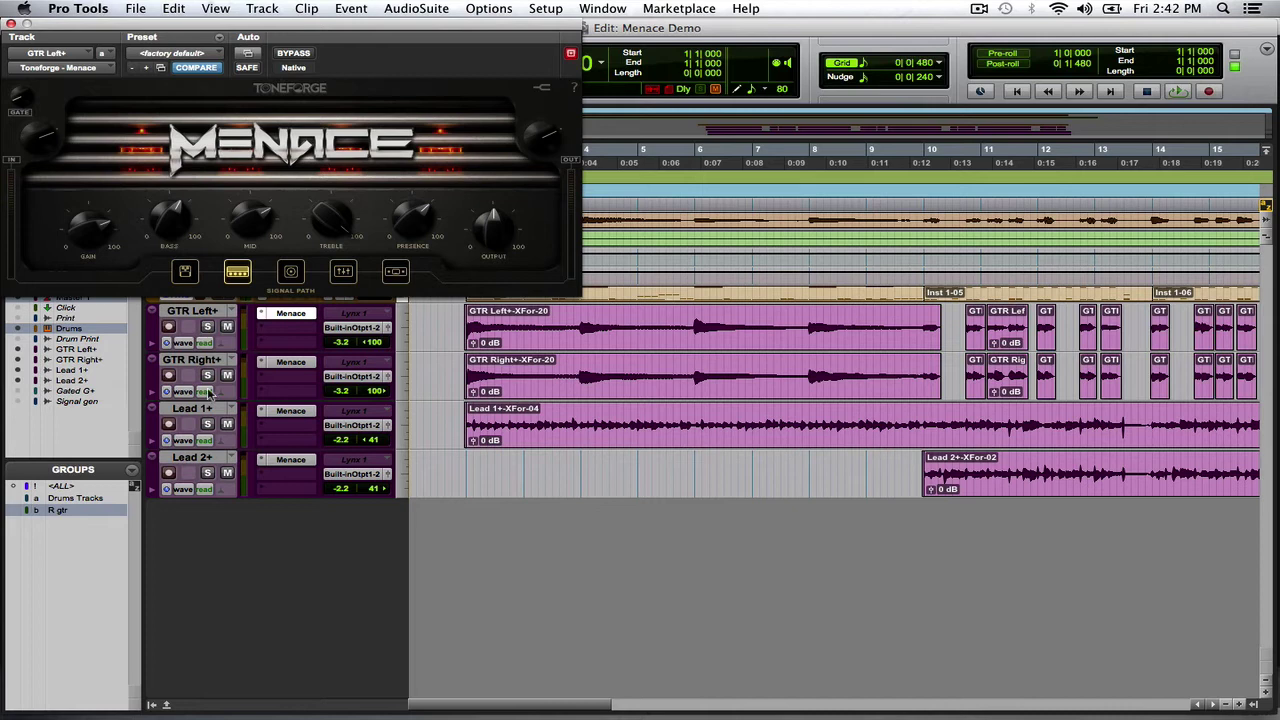
Select GTR Left+ and GTR Right+, jump to session start, and open Lead 1+'s Menace plugin.
{"action": "left_click", "coordinate": [450, 323]}
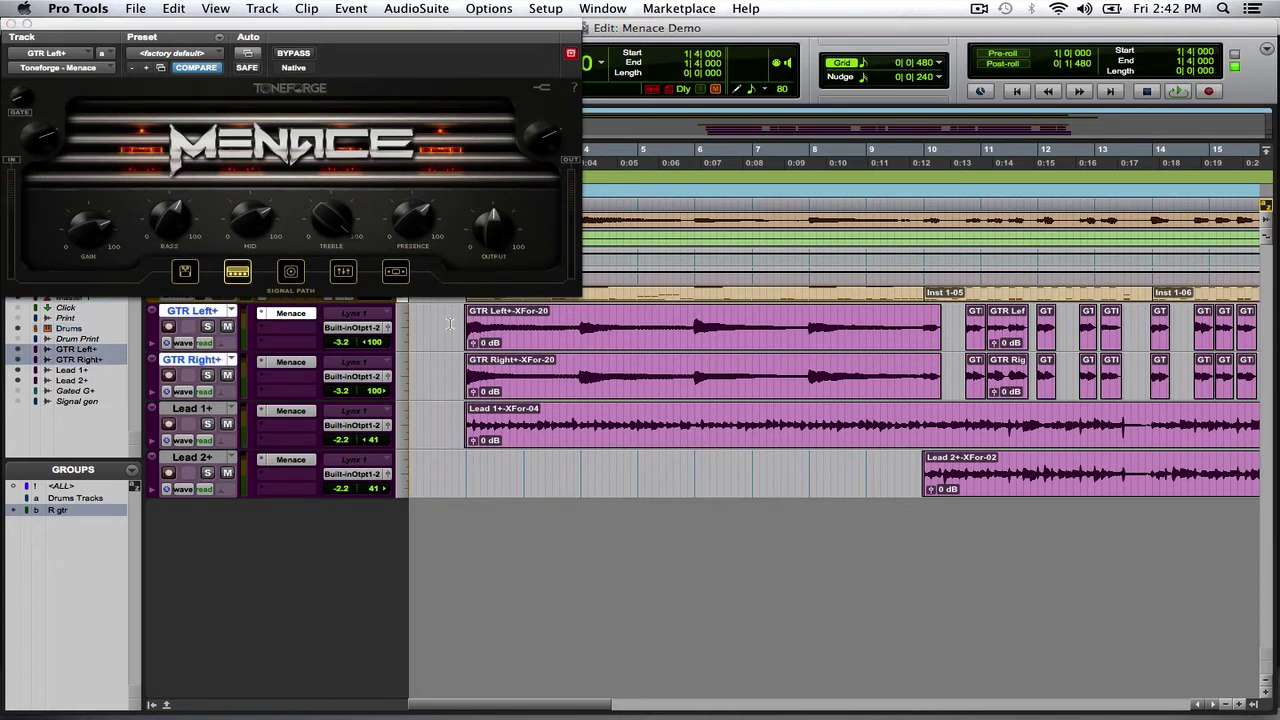
{"action": "key", "text": "Return"}
{"action": "left_click", "coordinate": [291, 413]}
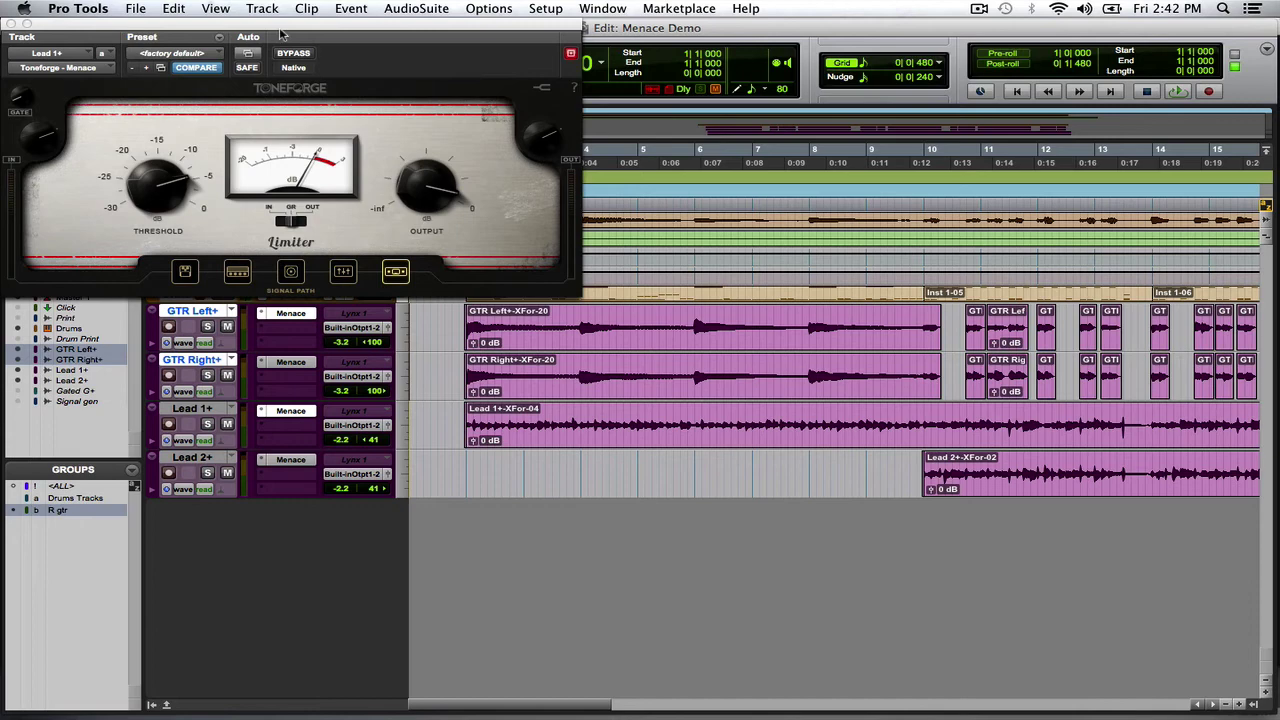
Place the Lead 1+ Menace window below on its amp stage and set the edit point to 5|2|480.
{"action": "left_click_drag", "start_coordinate": [282, 36], "coordinate": [282, 313]}
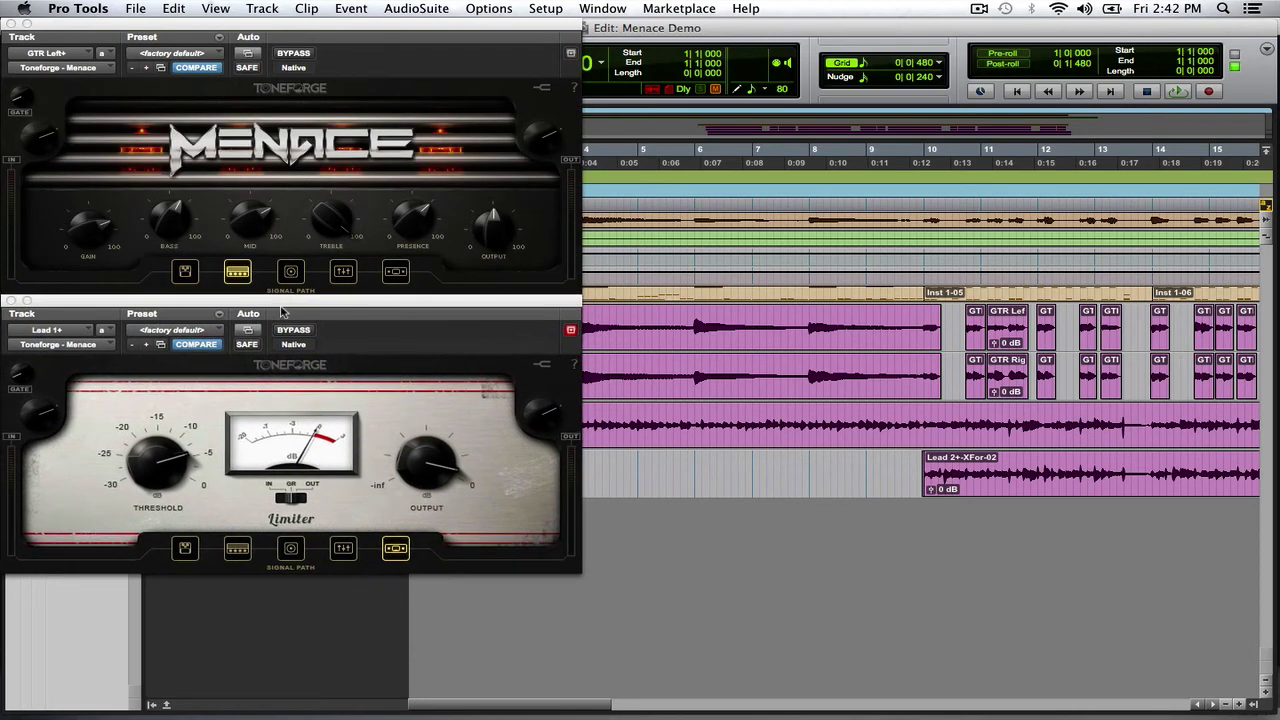
{"action": "mouse_move", "coordinate": [406, 300]}
{"action": "left_mouse_down"}
{"action": "mouse_move", "coordinate": [830, 370]}
{"action": "mouse_move", "coordinate": [480, 294]}
{"action": "mouse_move", "coordinate": [408, 313]}
{"action": "left_mouse_up"}
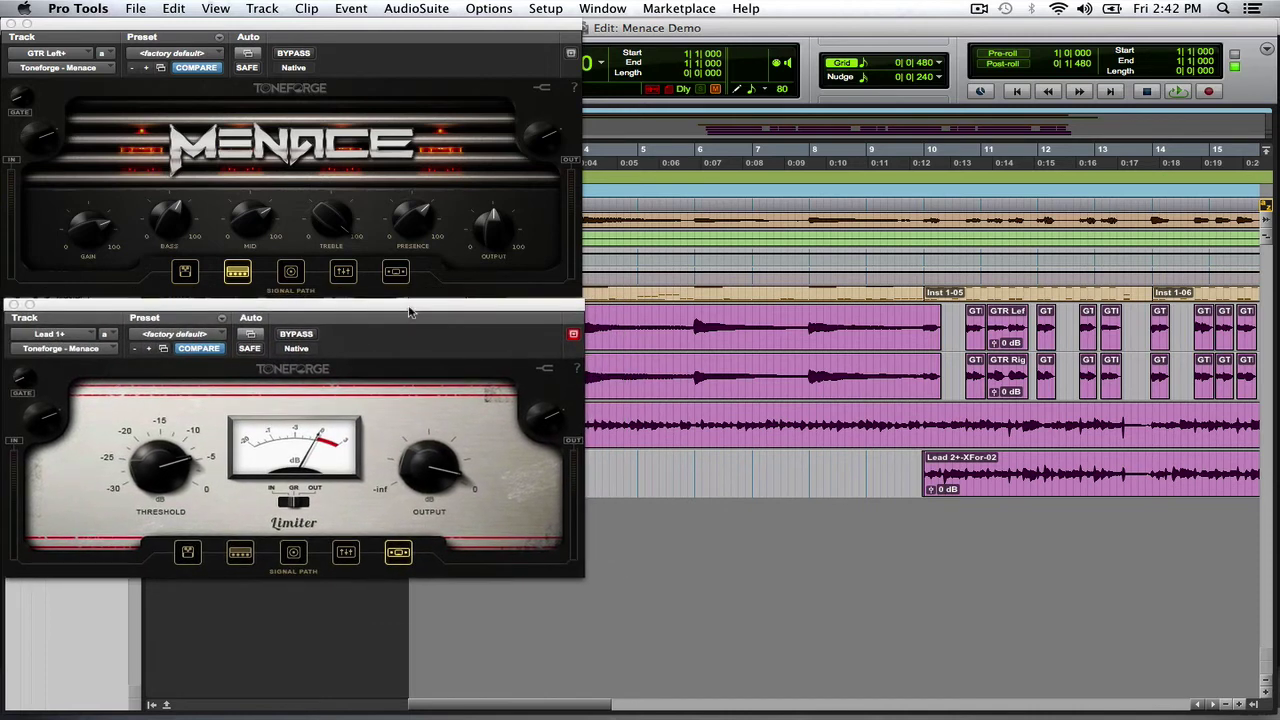
{"action": "left_click", "coordinate": [240, 552]}
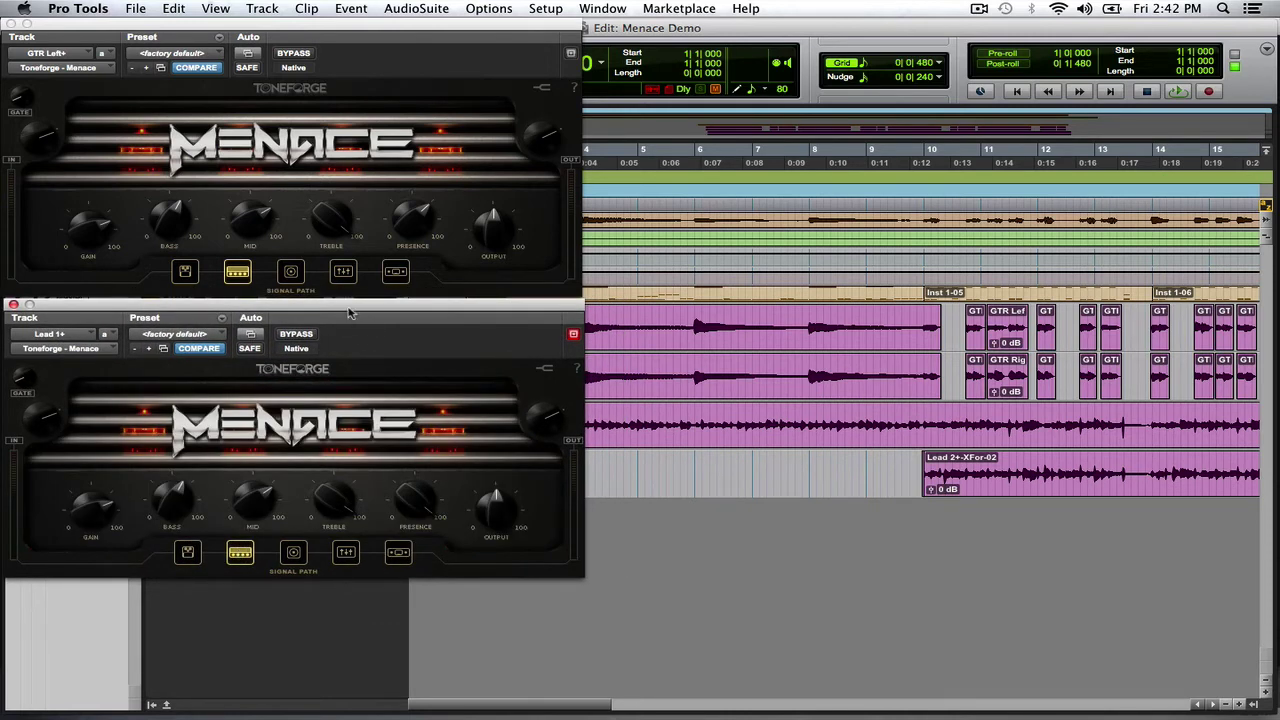
{"action": "left_click_drag", "start_coordinate": [349, 314], "coordinate": [345, 310]}
{"action": "left_click", "coordinate": [659, 315]}
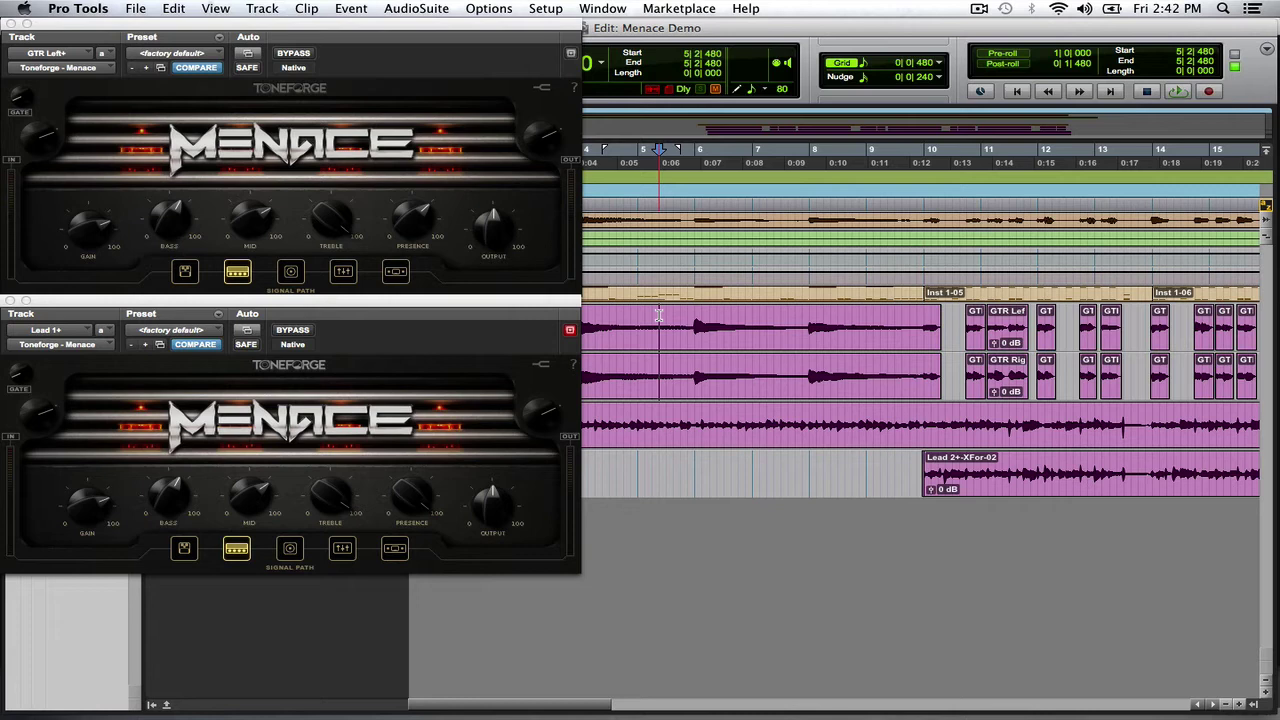
Play the session from the start, hearing guitars and leads through both Menace amps.
{"action": "key", "text": "space"}
{"action": "key", "text": "Return"}
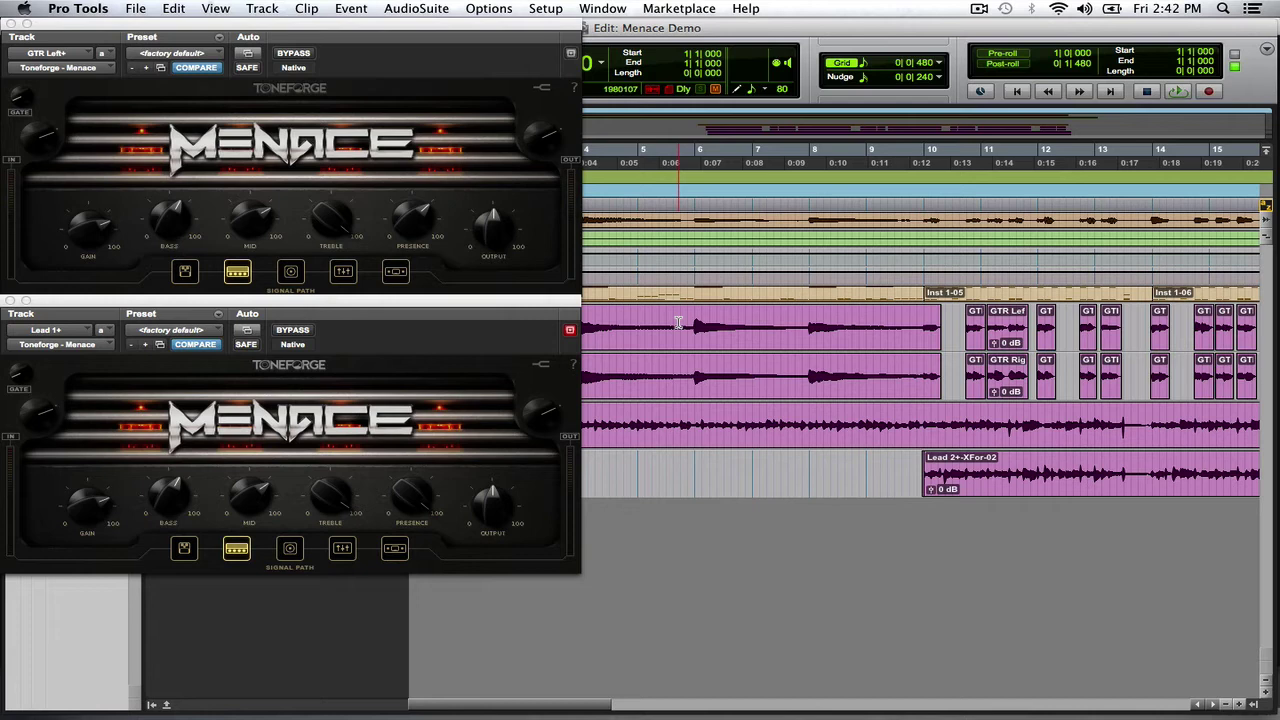
{"action": "key", "text": "space"}
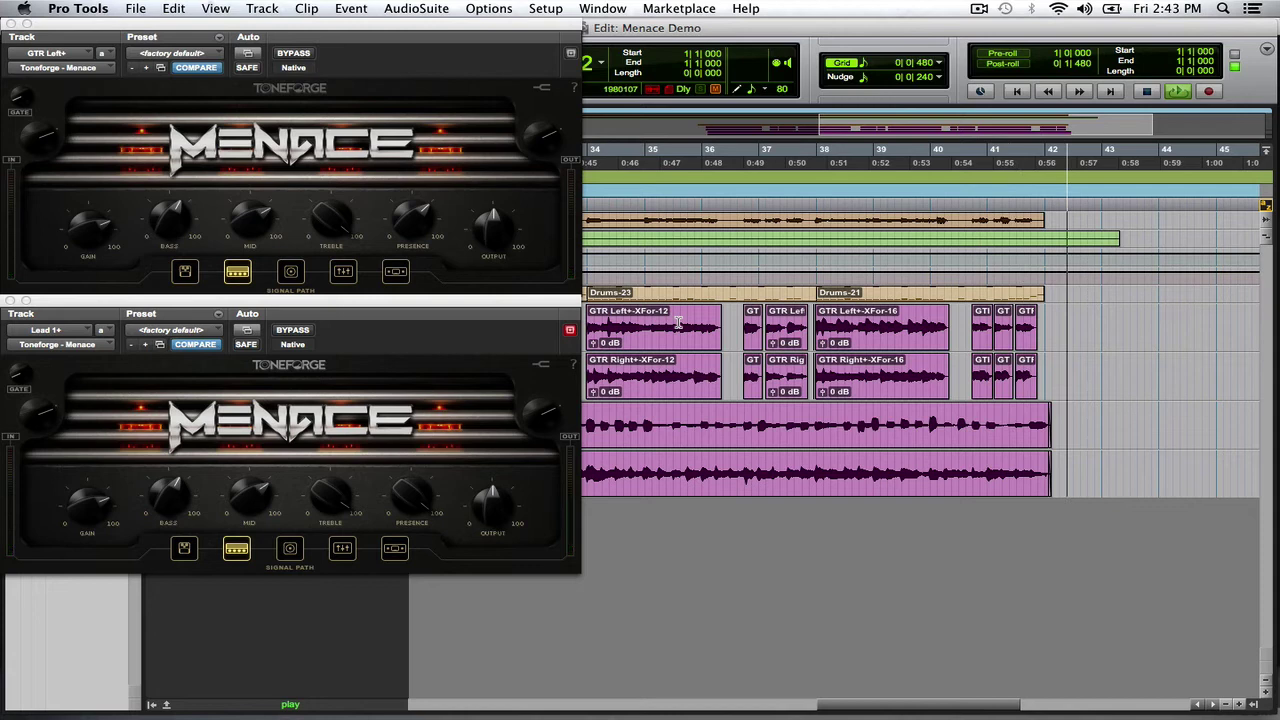
Stop playback near bar 43, scroll back to bar 4, and close the Lead 1+ Menace window.
{"action": "key", "text": "space"}
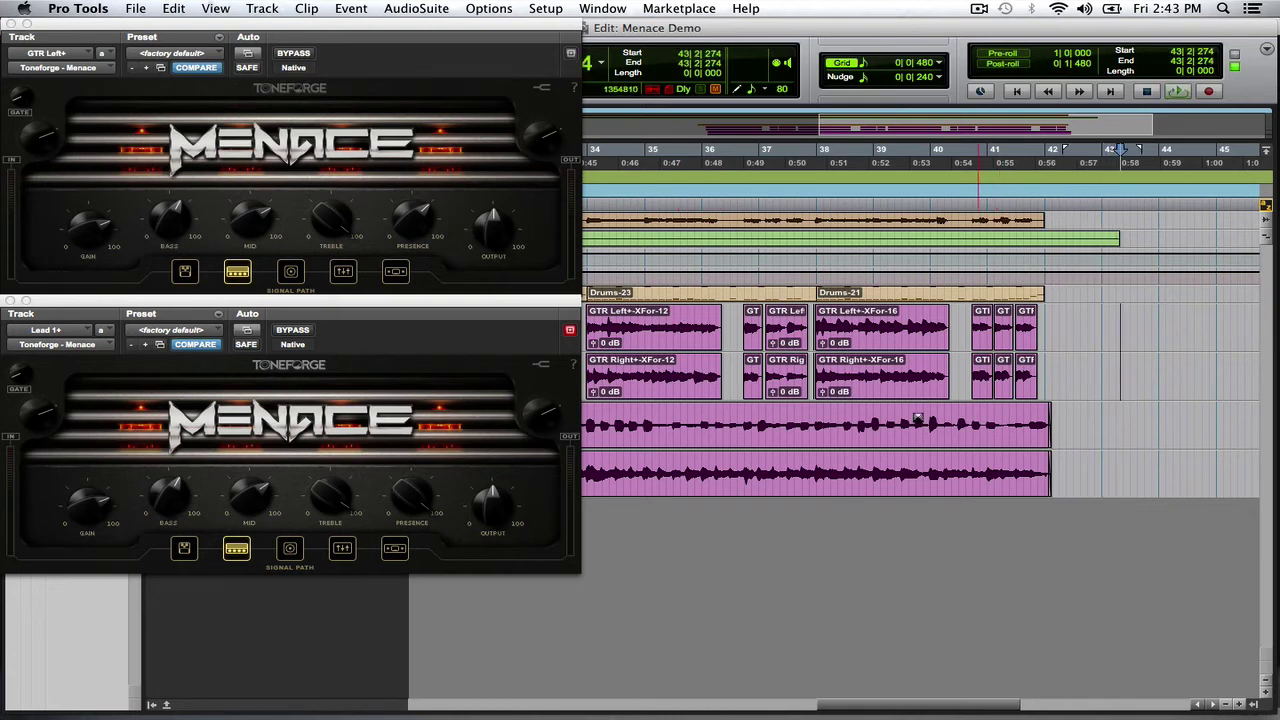
{"action": "scroll", "coordinate": [810, 487], "scroll_direction": "left", "scroll_amount": 10}
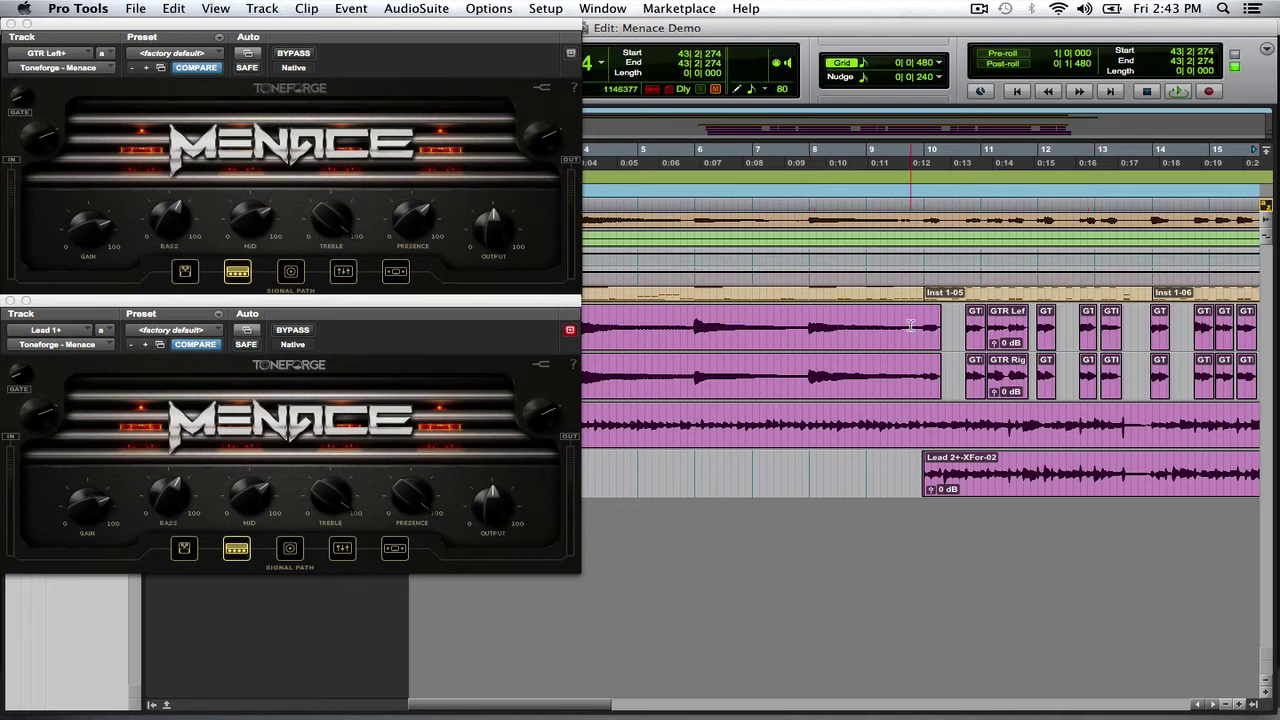
{"action": "left_click", "coordinate": [9, 300]}
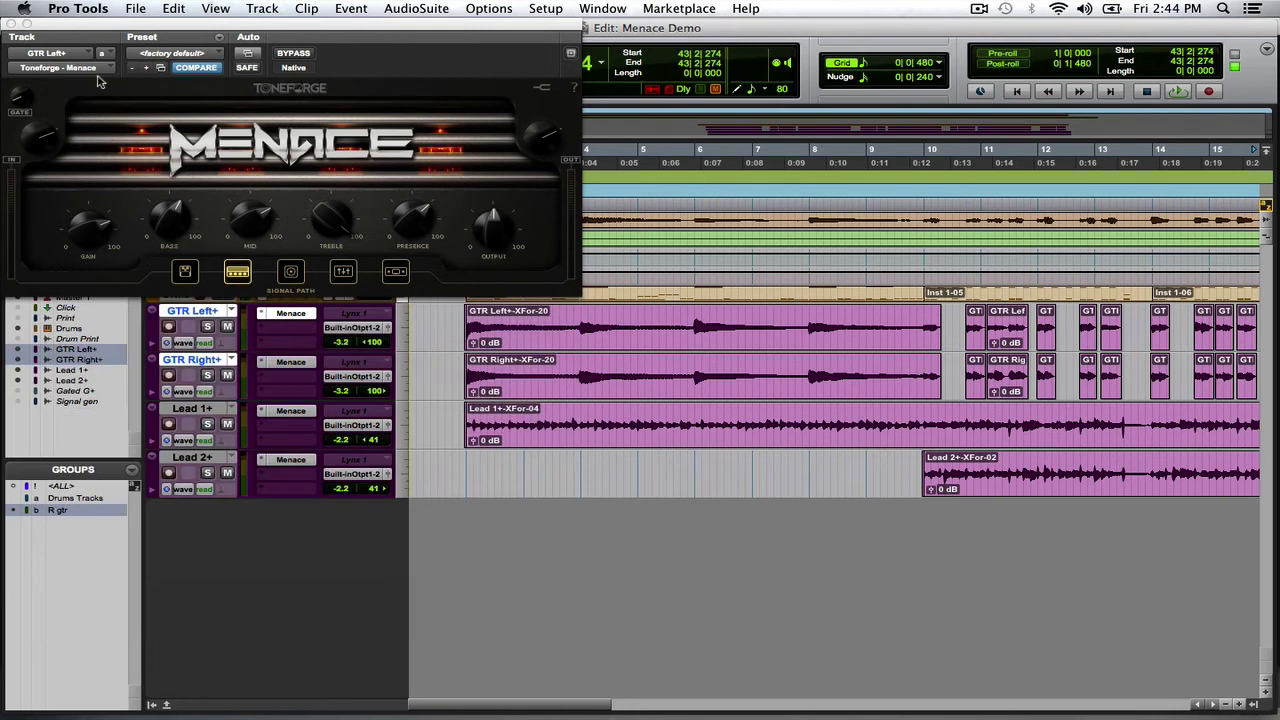
Solo GTR Left+ and GTR Right+ and set the play start to bar 9.
{"action": "left_click", "coordinate": [207, 327]}
{"action": "left_click", "coordinate": [207, 375]}
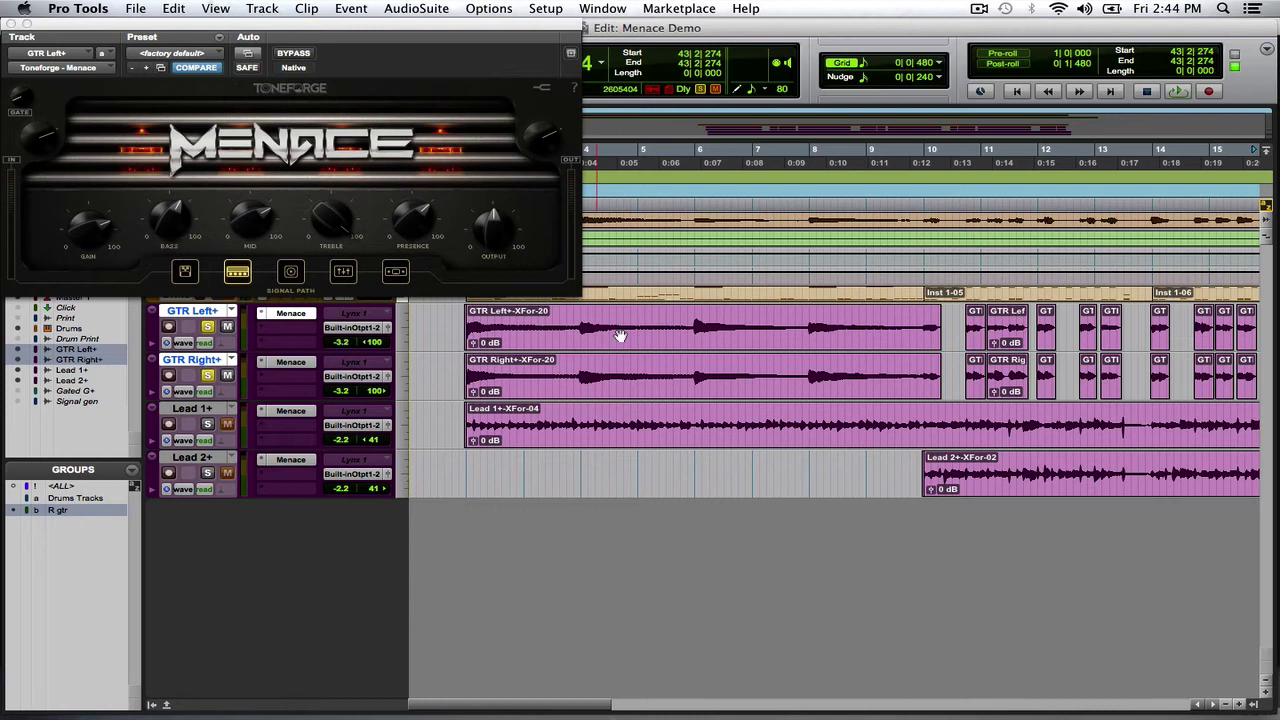
{"action": "left_click", "coordinate": [915, 320]}
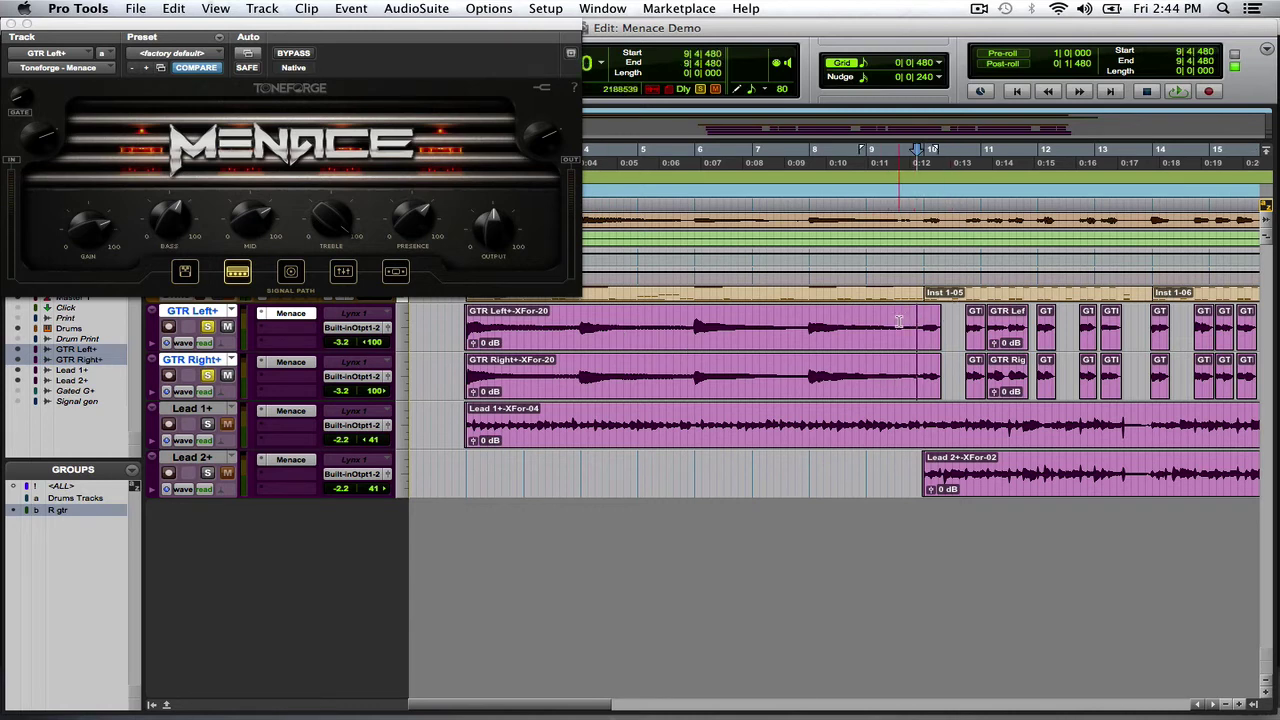
{"action": "left_click", "coordinate": [874, 320]}
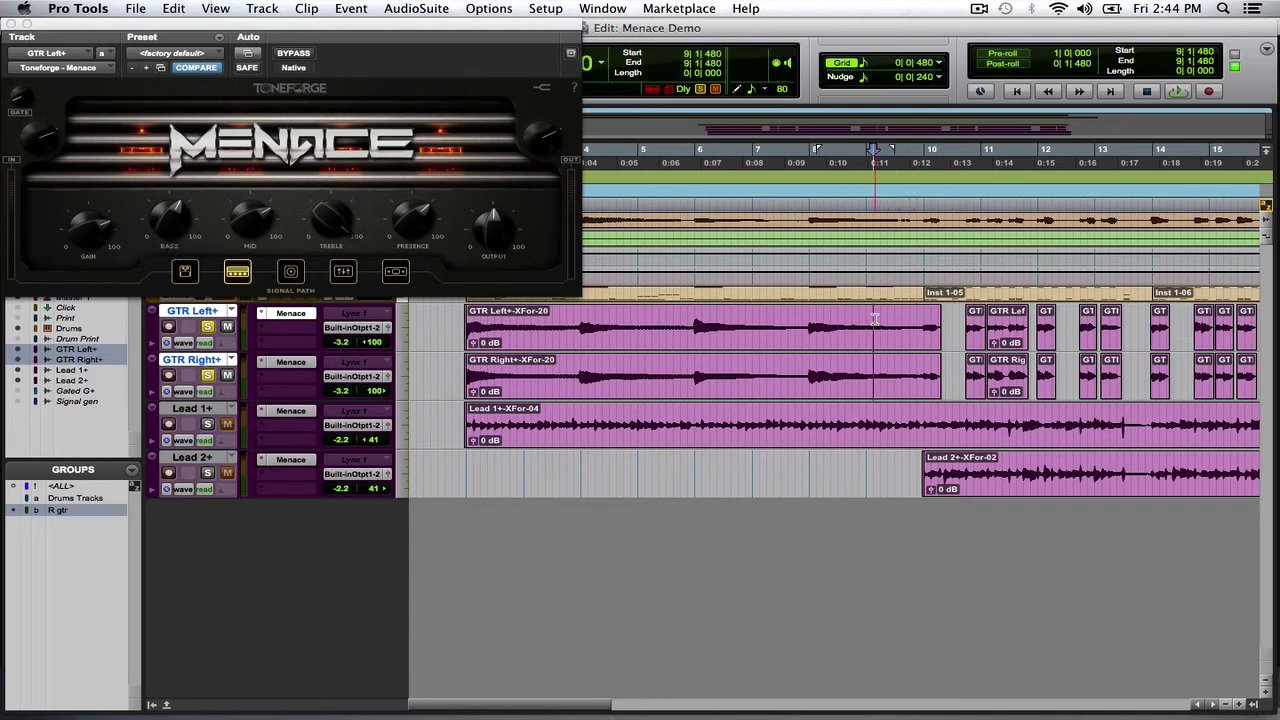
Play the soloed guitars from bar 9 and stop around bar 17.
{"action": "key", "text": "space"}
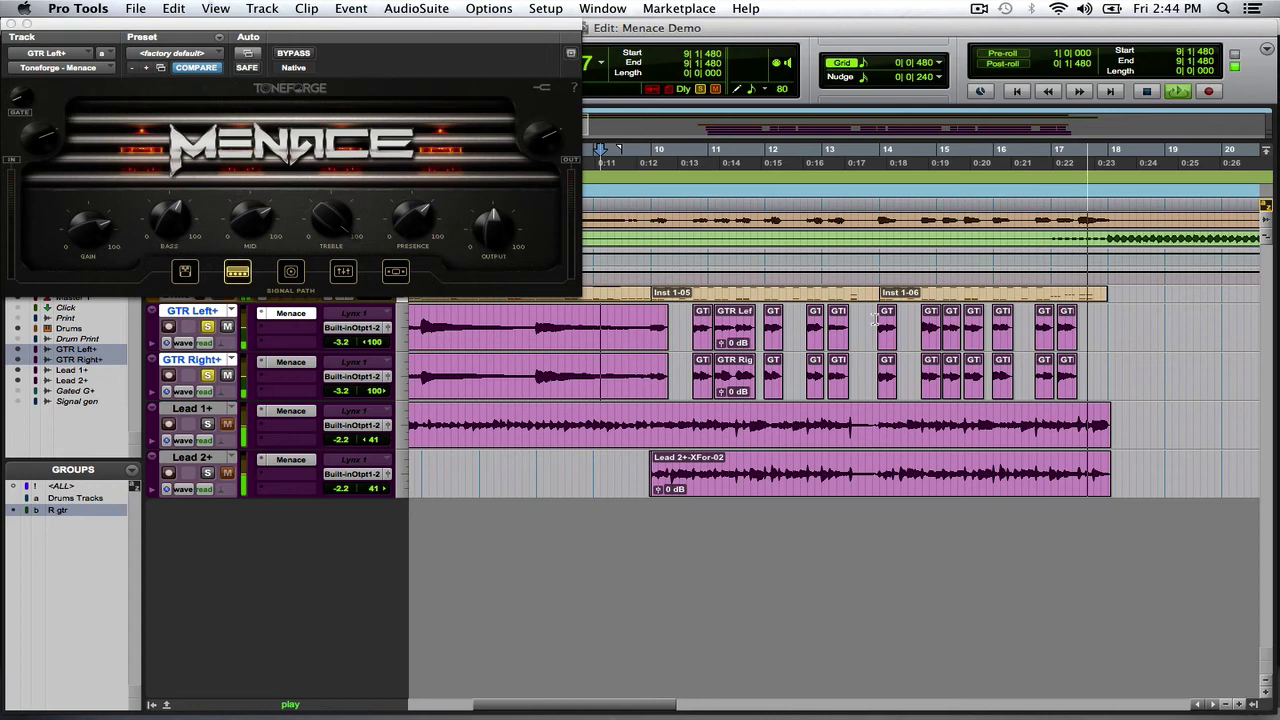
{"action": "key", "text": "space"}
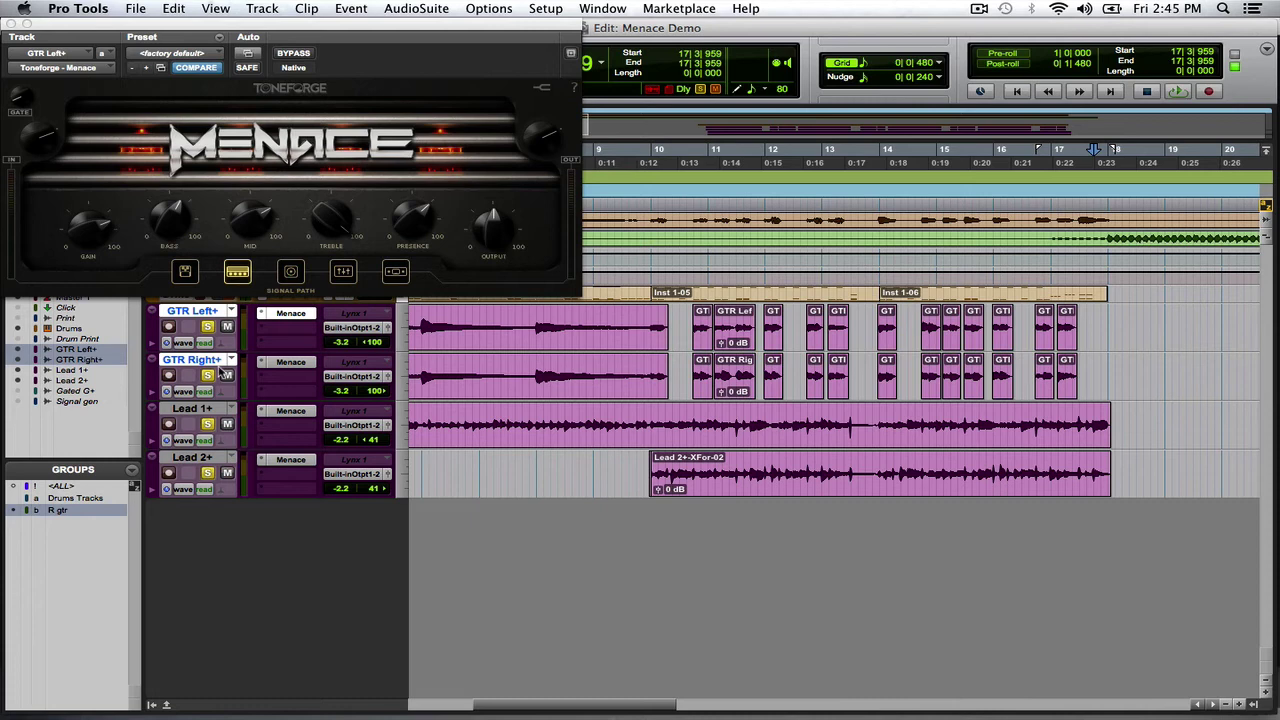
Unsolo GTR Right+ and GTR Left+ and set the play start in Lead 1+ near bar 9.
{"action": "left_click", "coordinate": [208, 374]}
{"action": "left_click", "coordinate": [208, 326]}
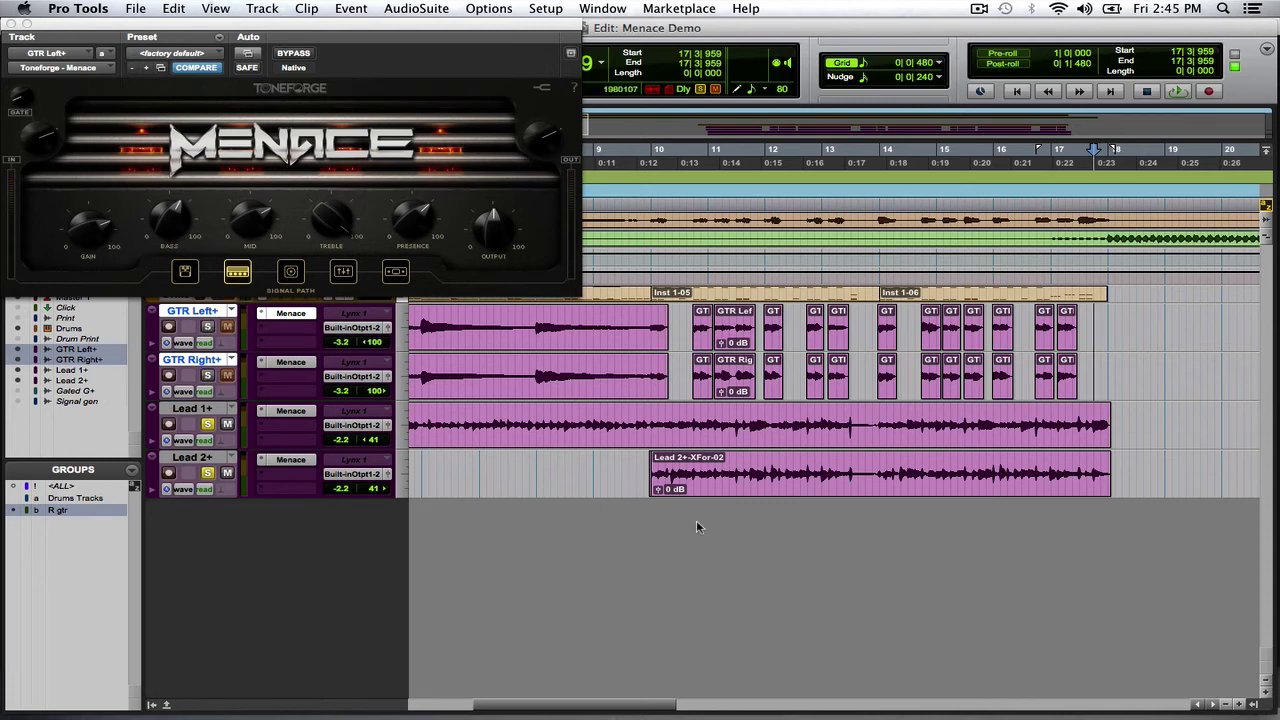
{"action": "left_click", "coordinate": [645, 420]}
Play the leads with Lead 2+ unsoloed to hear Lead 1+ alone, stop near bar 18, re-solo Lead 2+.
{"action": "key", "text": "space"}
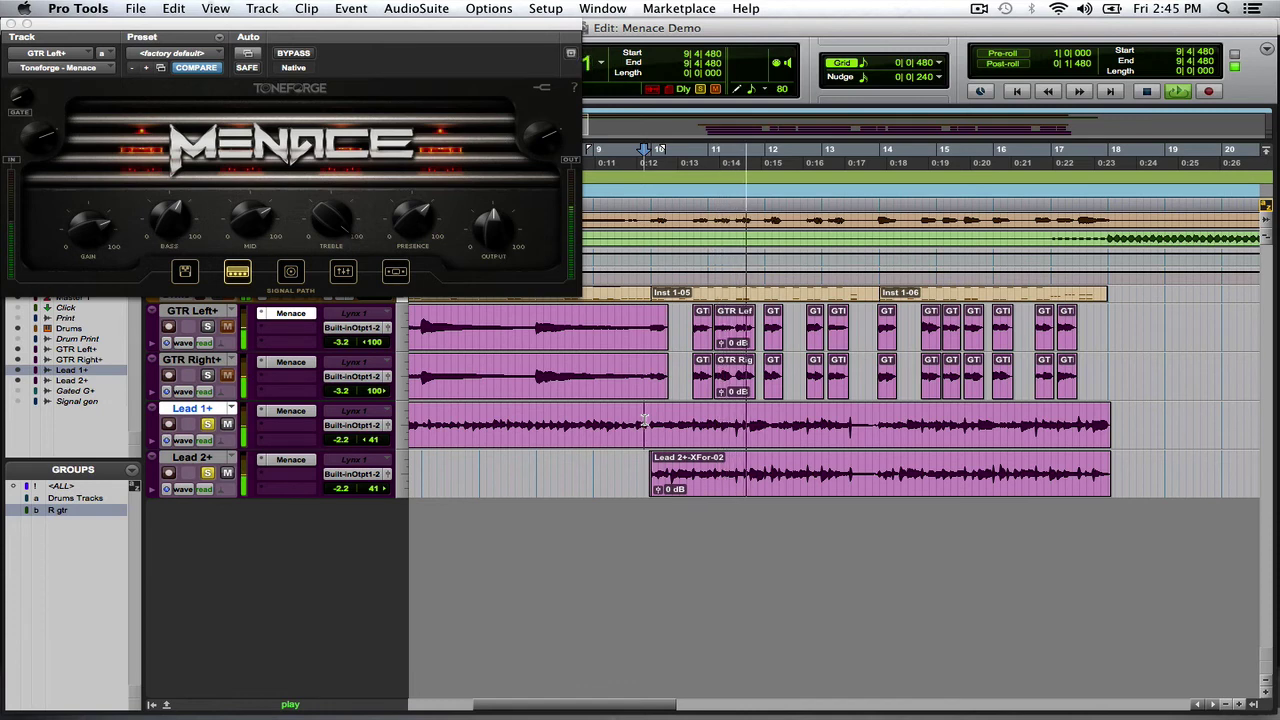
{"action": "left_click", "coordinate": [207, 473]}
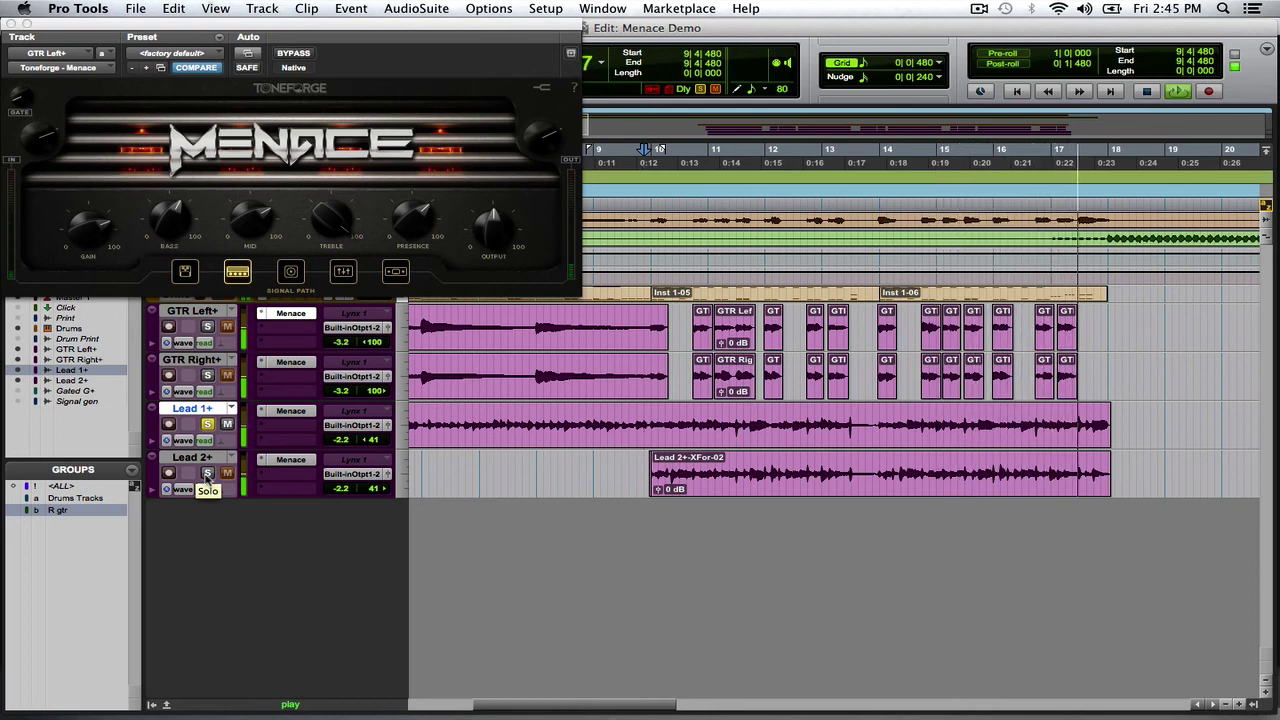
{"action": "key", "text": "space"}
{"action": "left_click", "coordinate": [207, 473]}
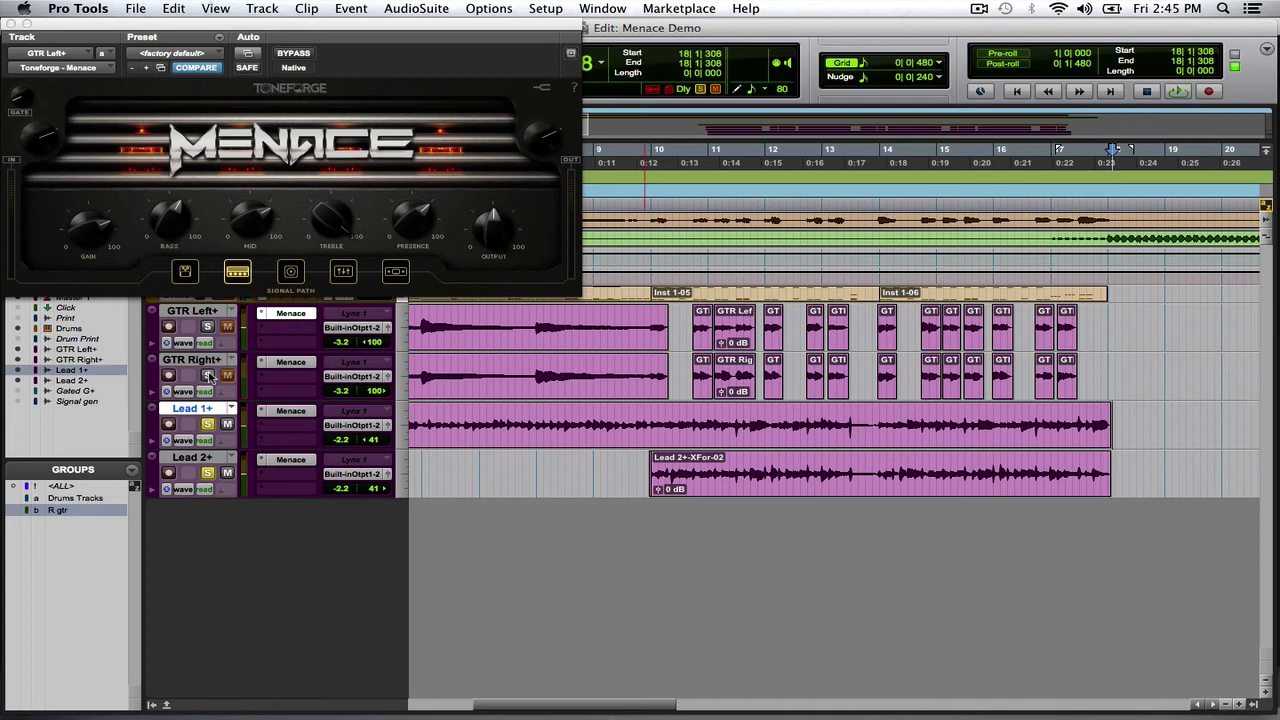
Solo GTR Right+ and GTR Left+ with the leads and play all four from bar 10 to about bar 18.
{"action": "left_click", "coordinate": [208, 375]}
{"action": "left_click", "coordinate": [207, 327]}
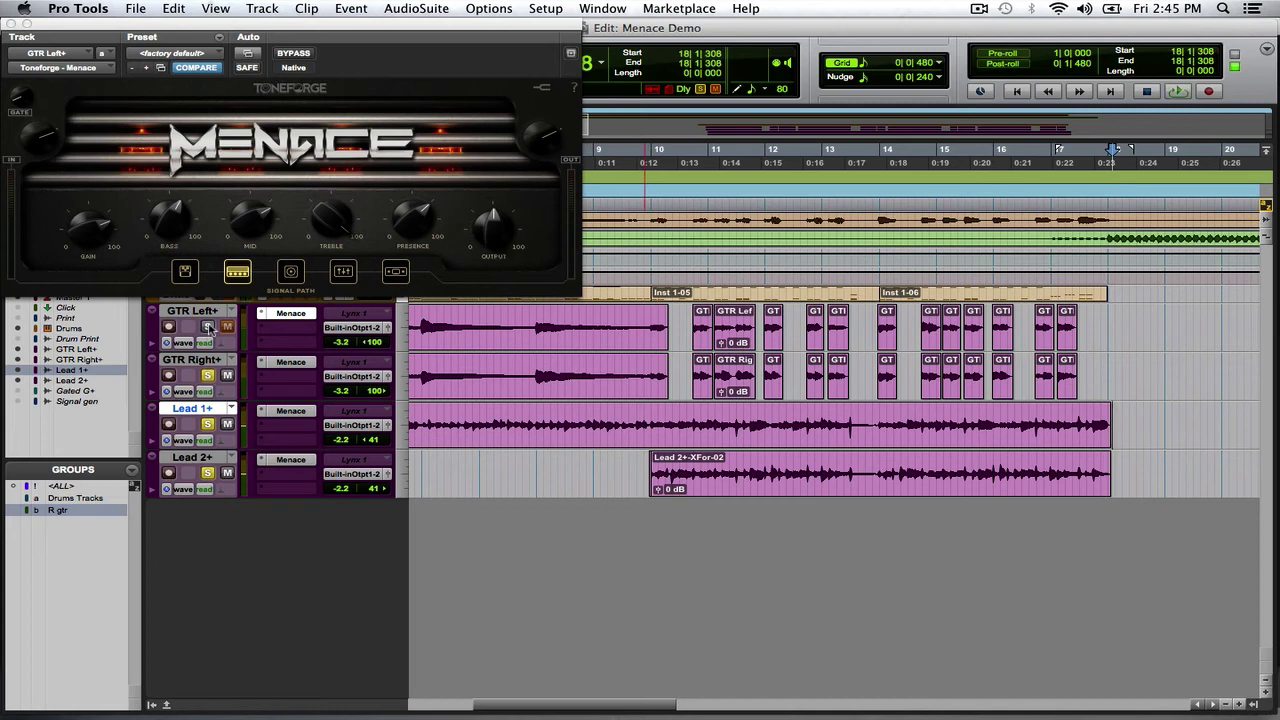
{"action": "left_click", "coordinate": [649, 320]}
{"action": "key", "text": "space"}
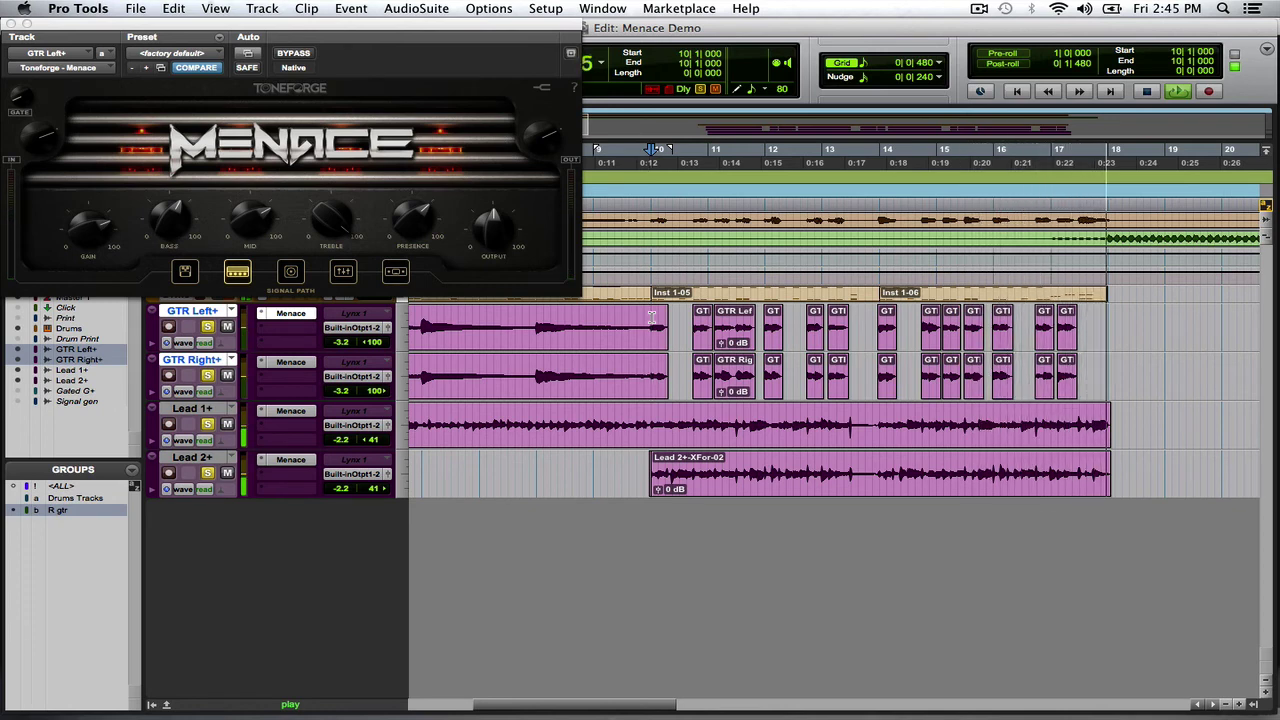
{"action": "key", "text": "space"}
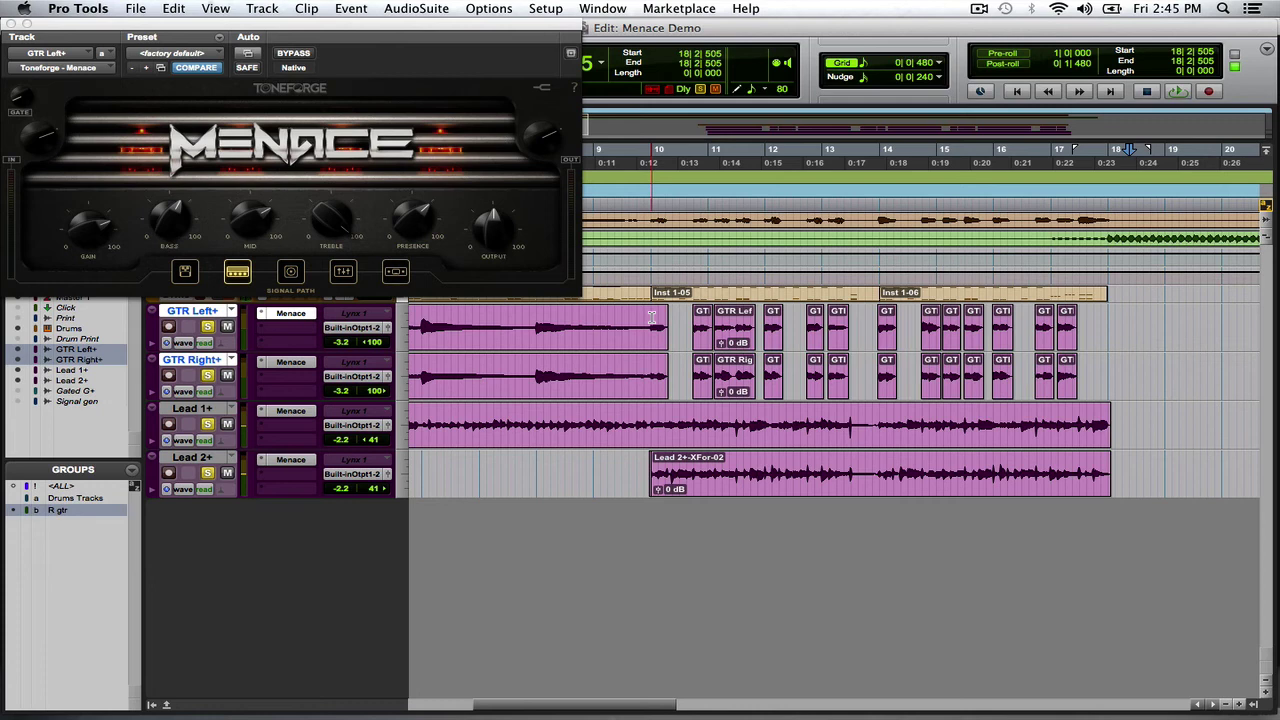